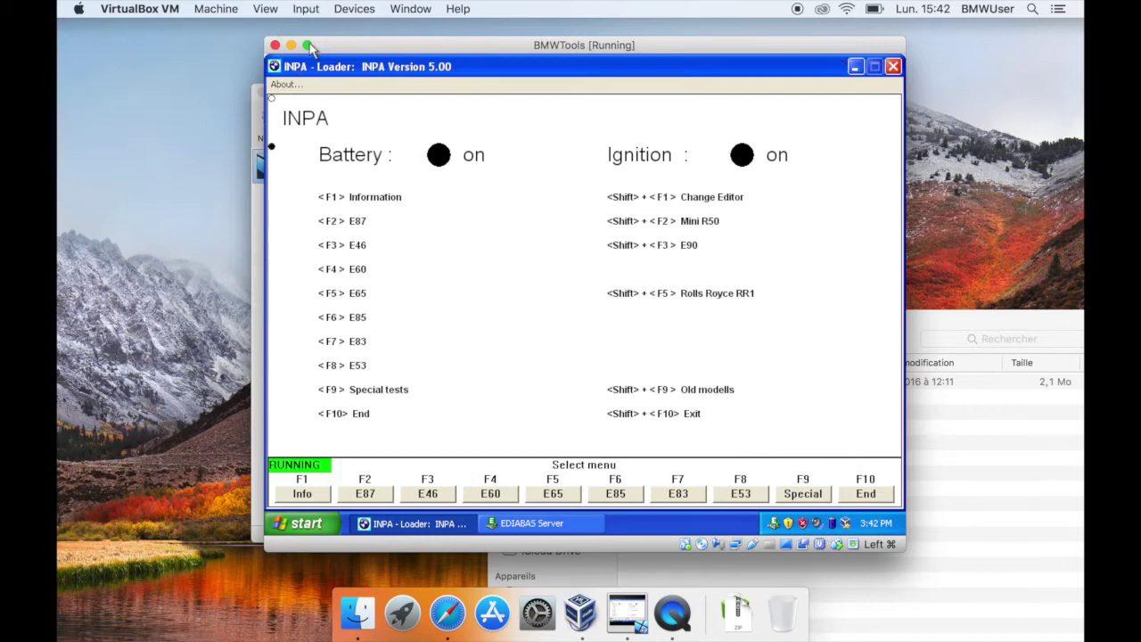
Step: Move the virtual machine window to a corner of the desktop and decline the switch to full-screen mode
drag(361, 52, 178, 9)
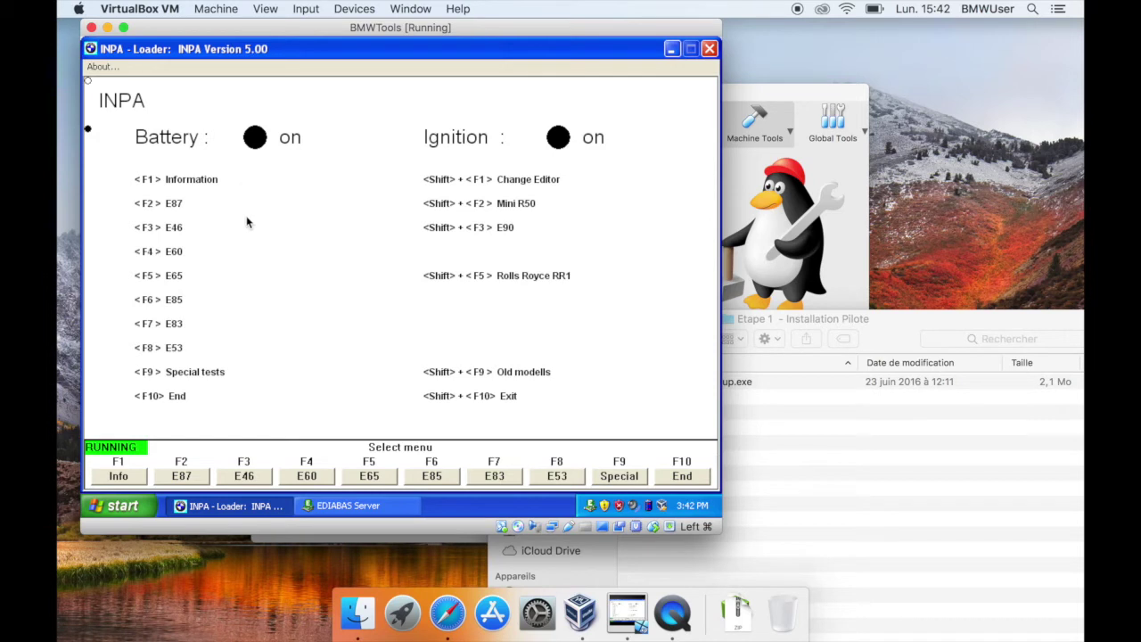
key(super+f)
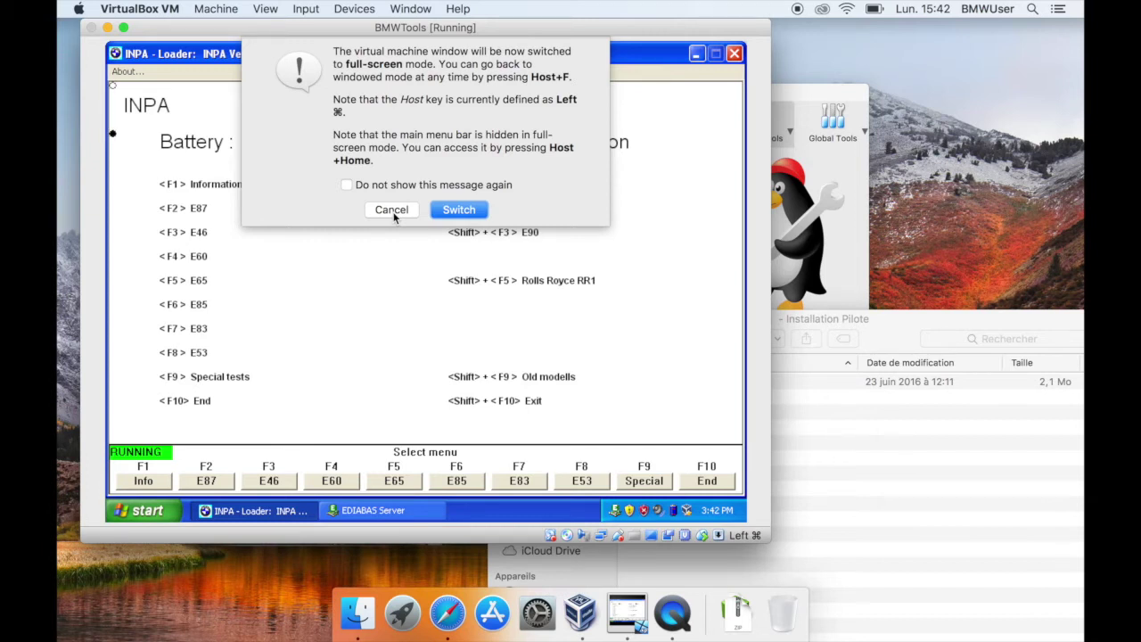
click(392, 210)
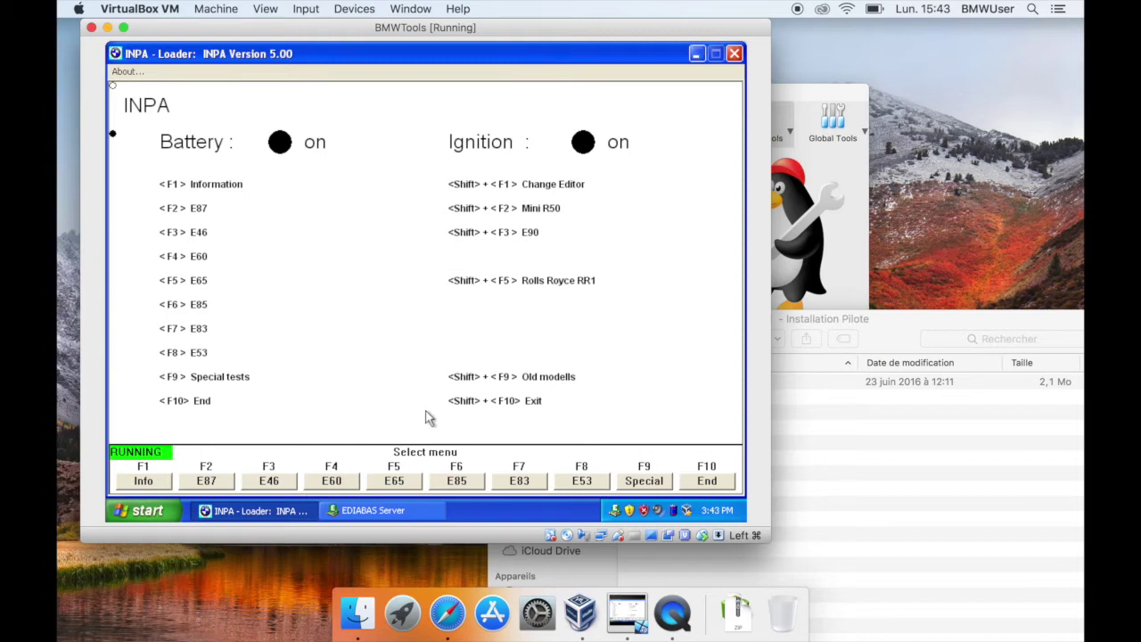
Step: Turn off the Mac's Wi-Fi and load the E53 engine script ME 7.2 for M62 MJ 99
click(582, 485)
click(848, 10)
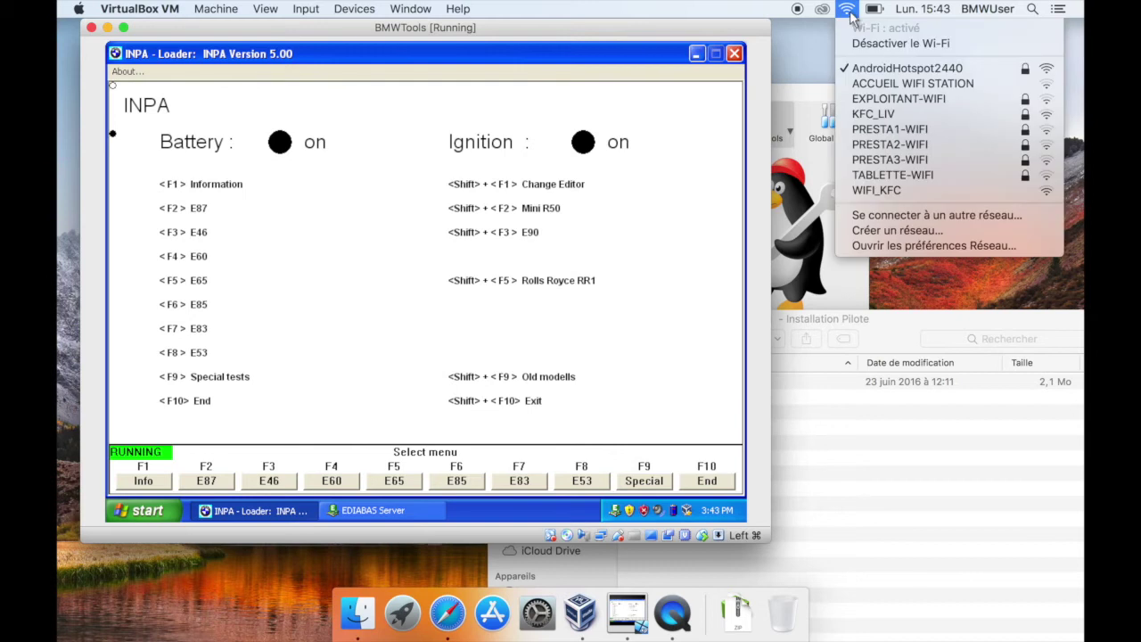
click(865, 47)
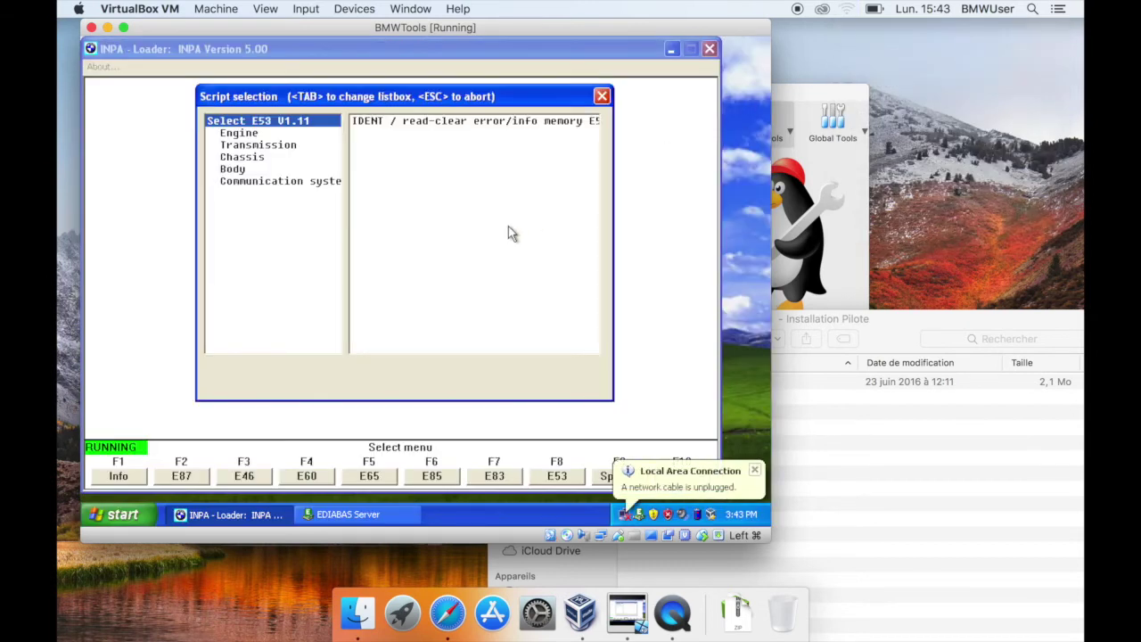
click(265, 134)
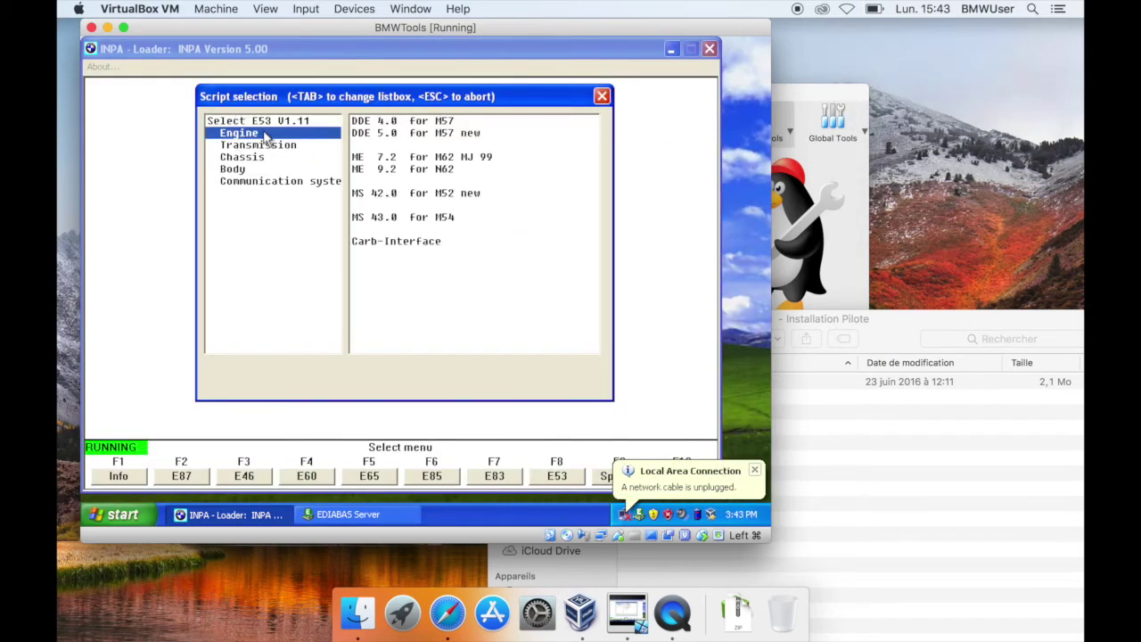
double_click(424, 161)
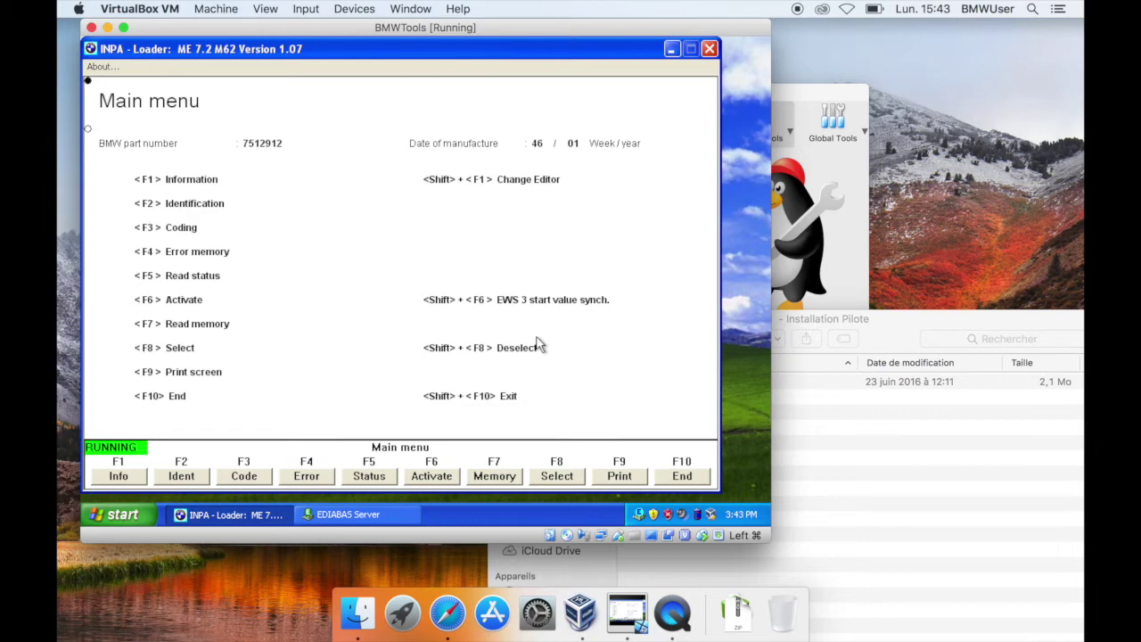
Step: Read the engine control unit's error memory and return to the main menu
click(306, 478)
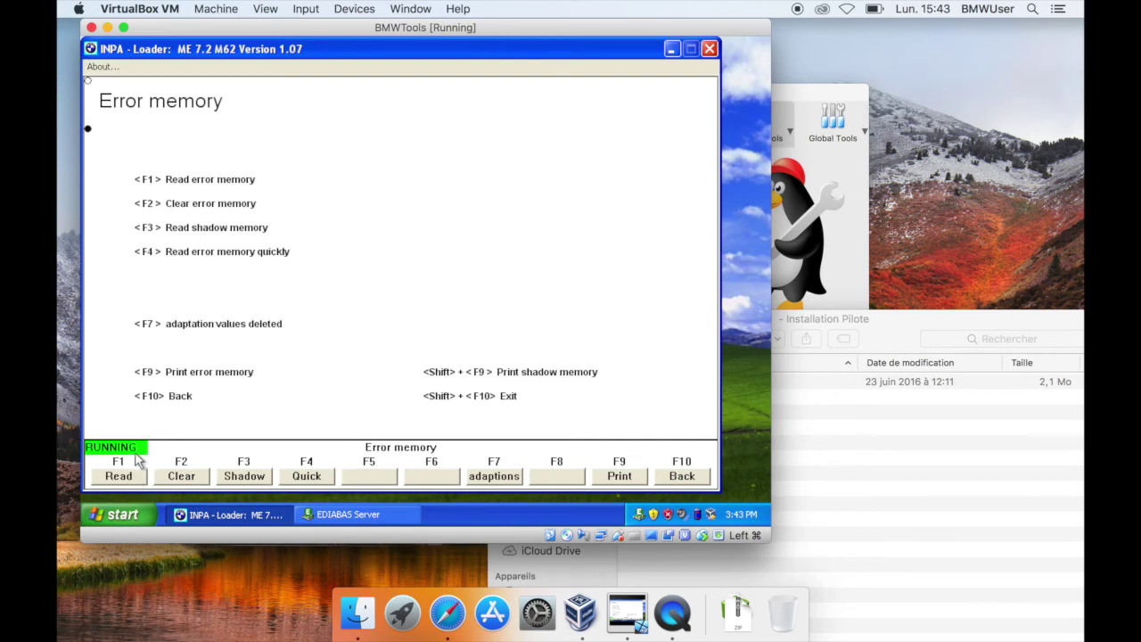
click(138, 458)
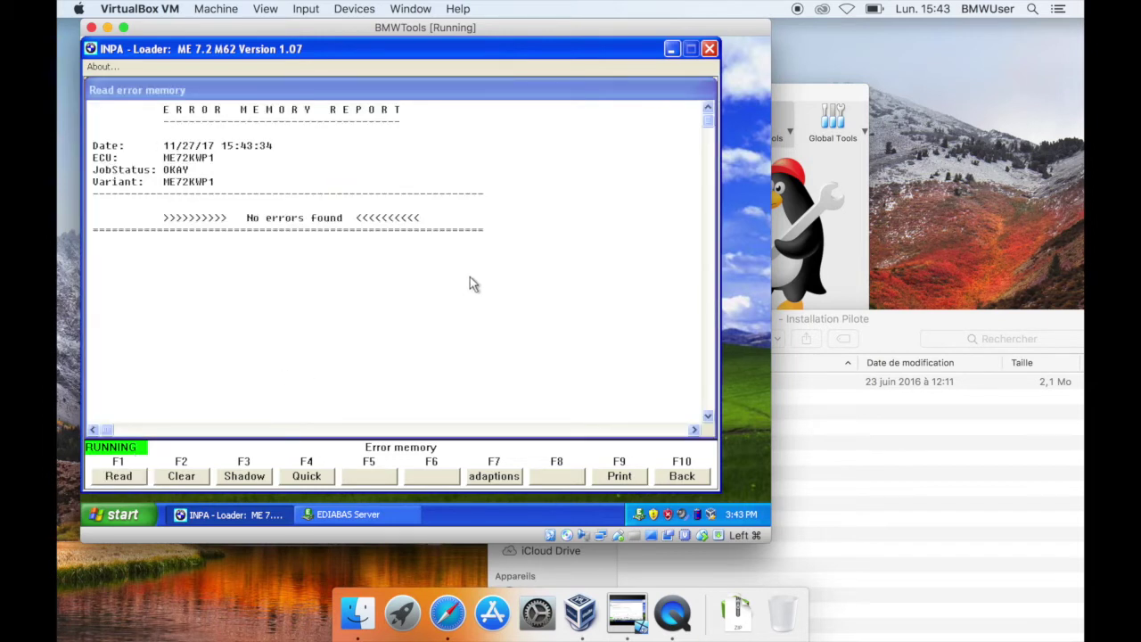
click(682, 478)
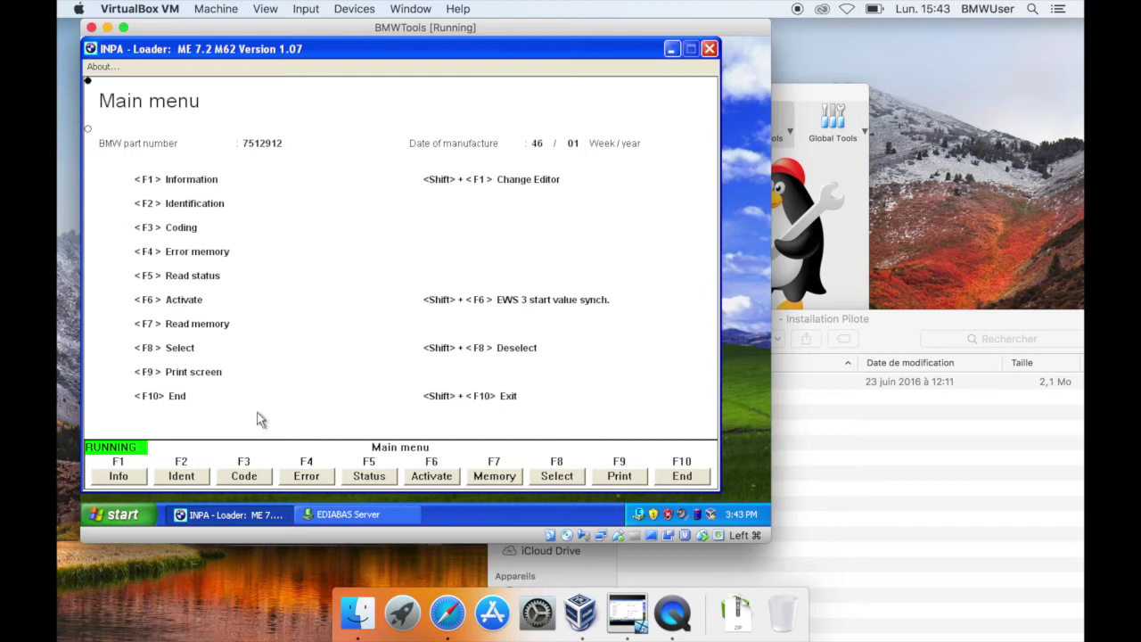
Step: View the engine's status pages digital values 1 and digital values 2, postponing the Windows update restart
click(372, 480)
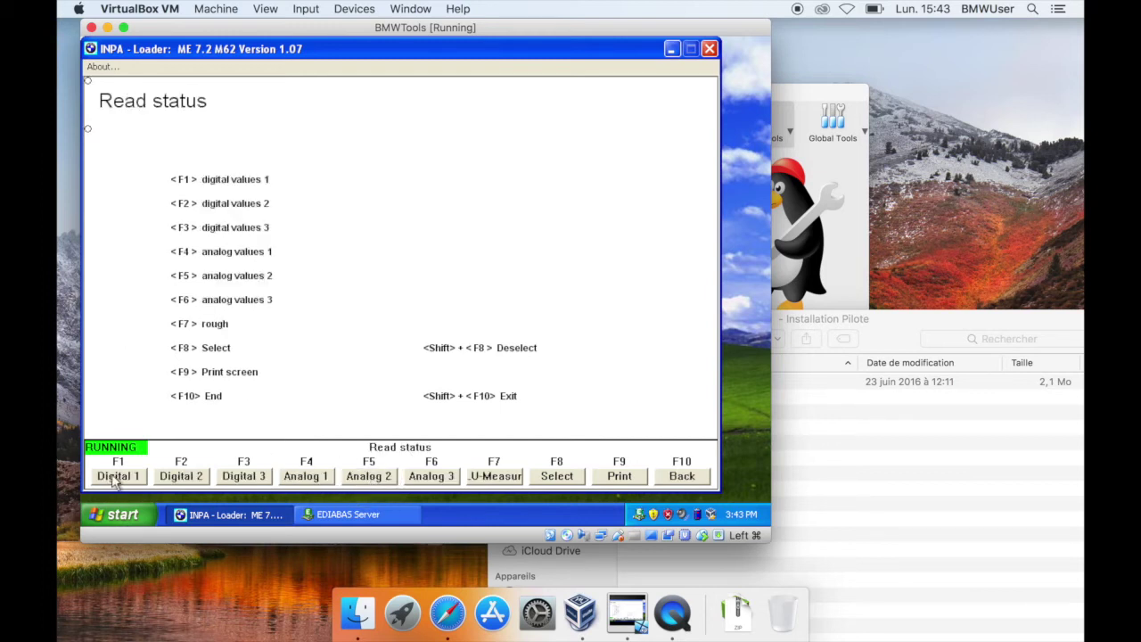
click(116, 477)
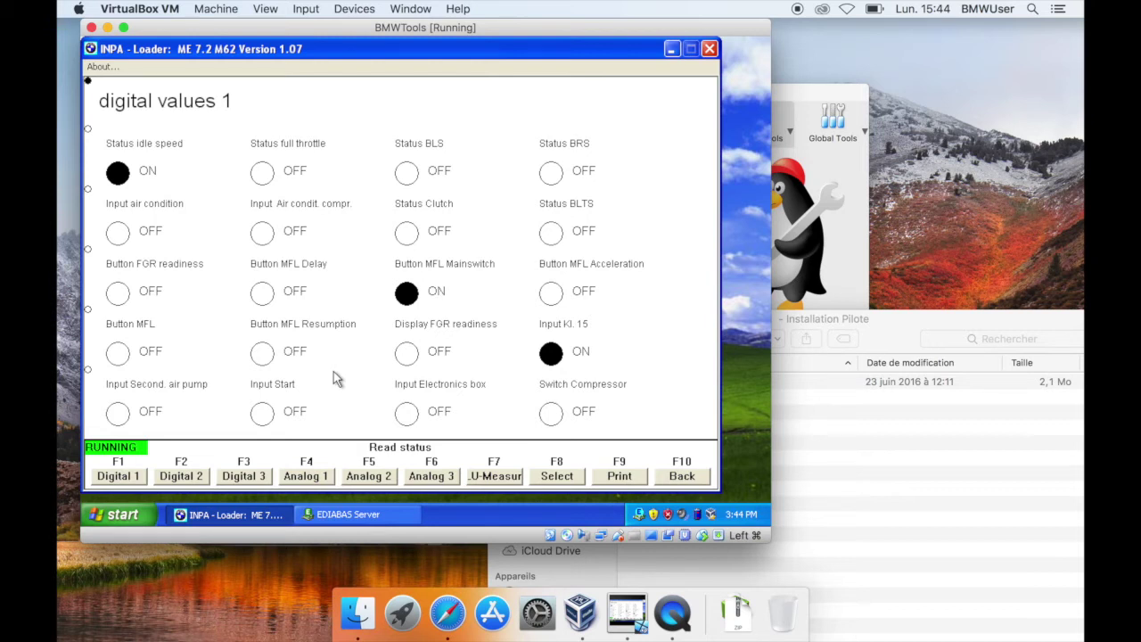
click(179, 471)
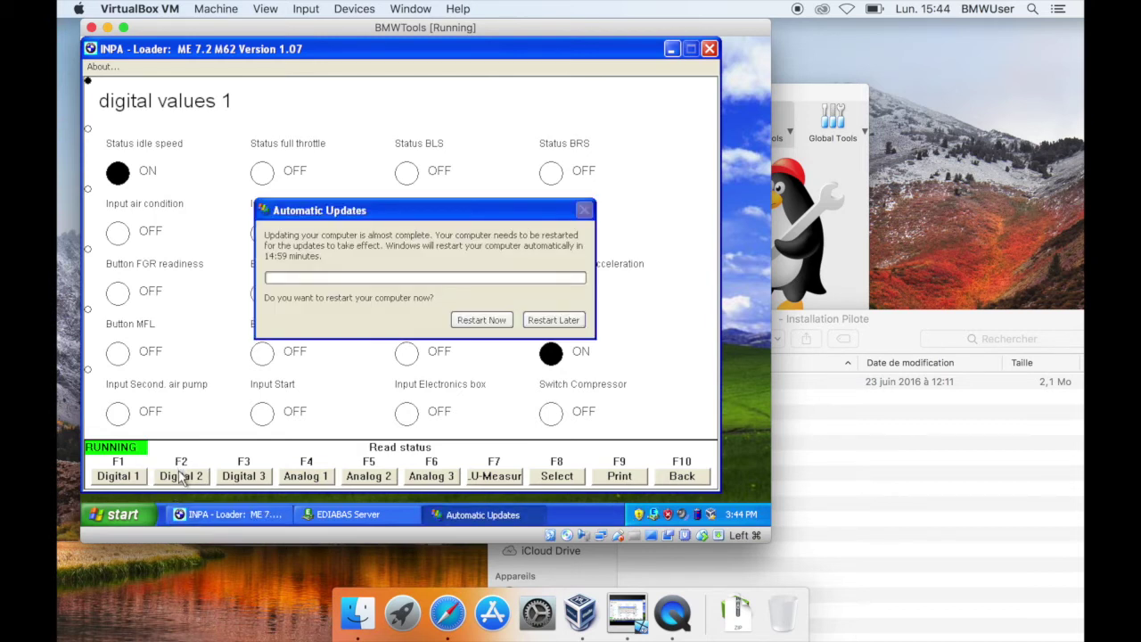
click(550, 321)
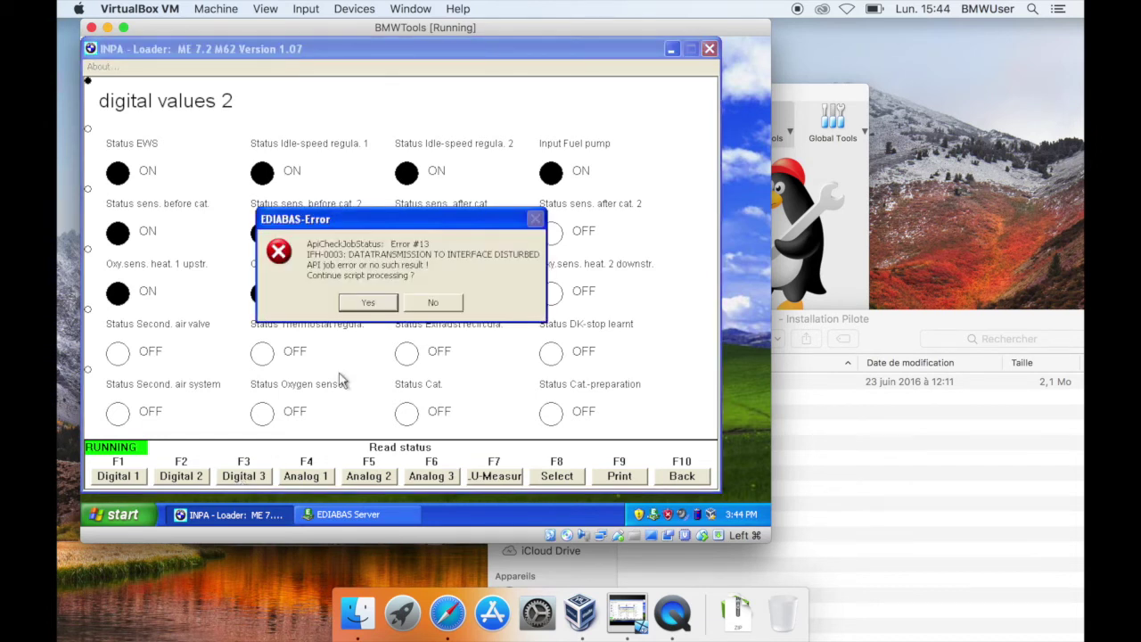
Step: Try to view digital values 3 and analog values 1, declining to continue script processing at each EDIABAS error
click(430, 303)
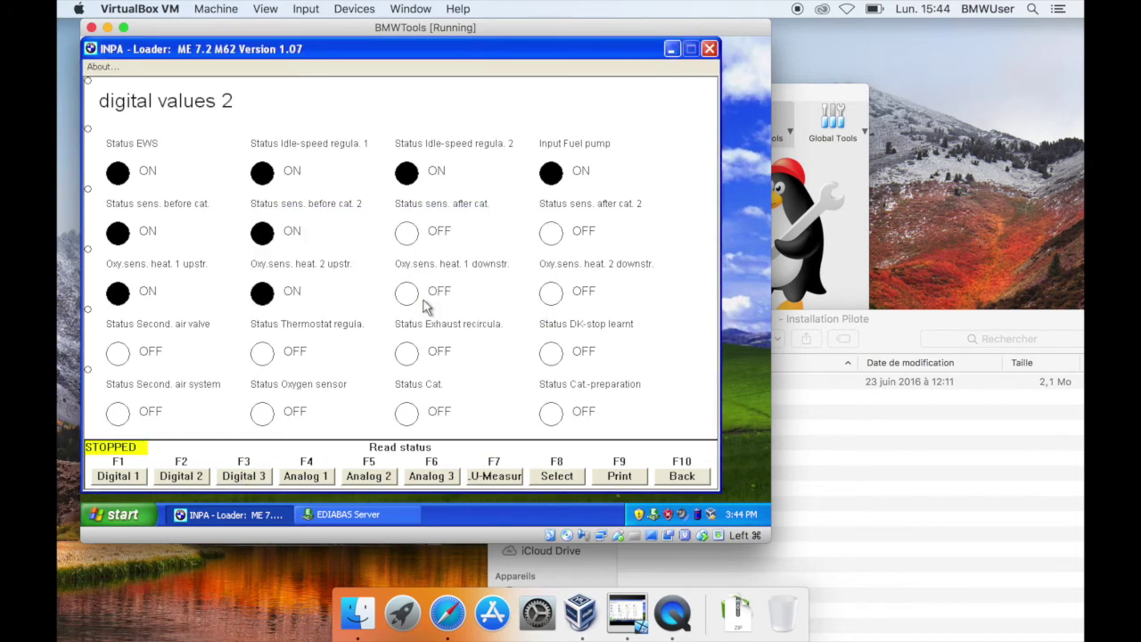
click(257, 476)
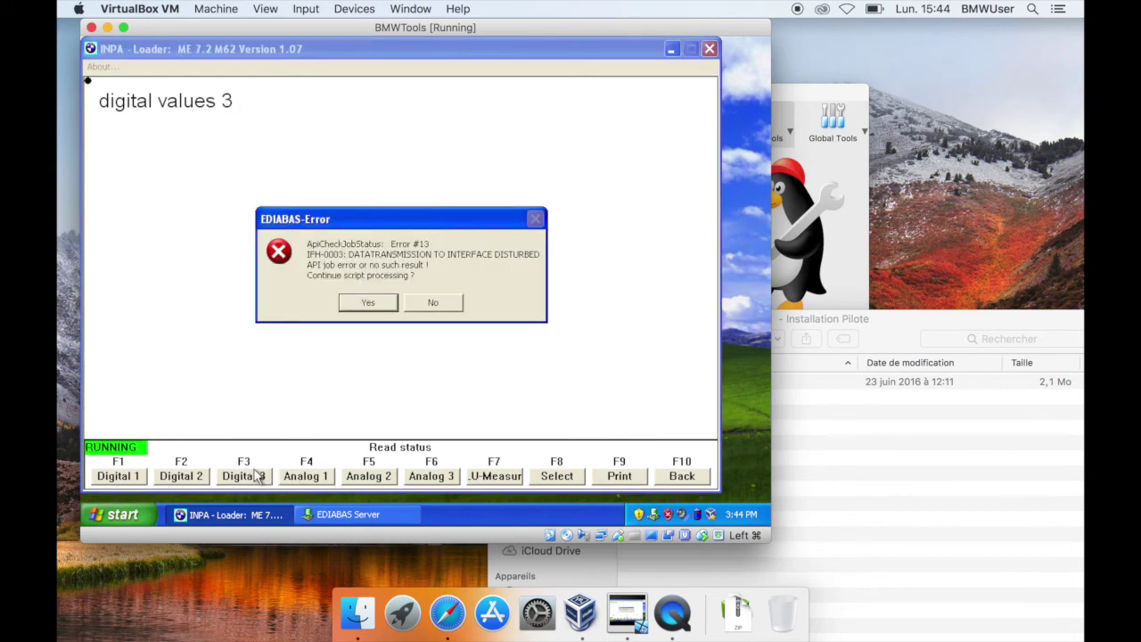
click(431, 304)
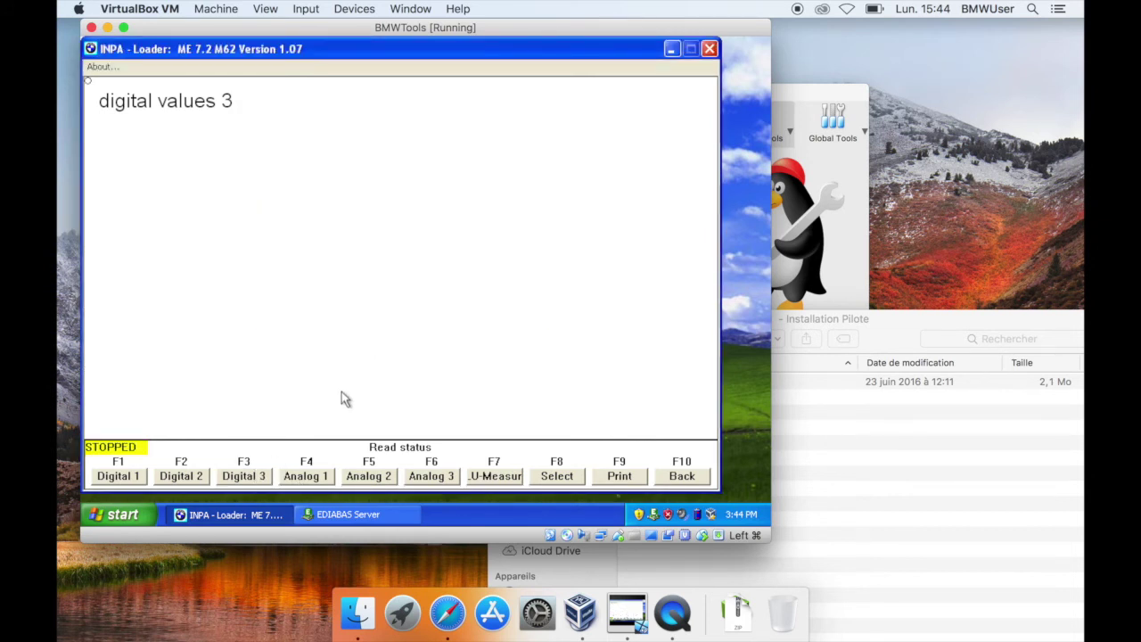
click(298, 476)
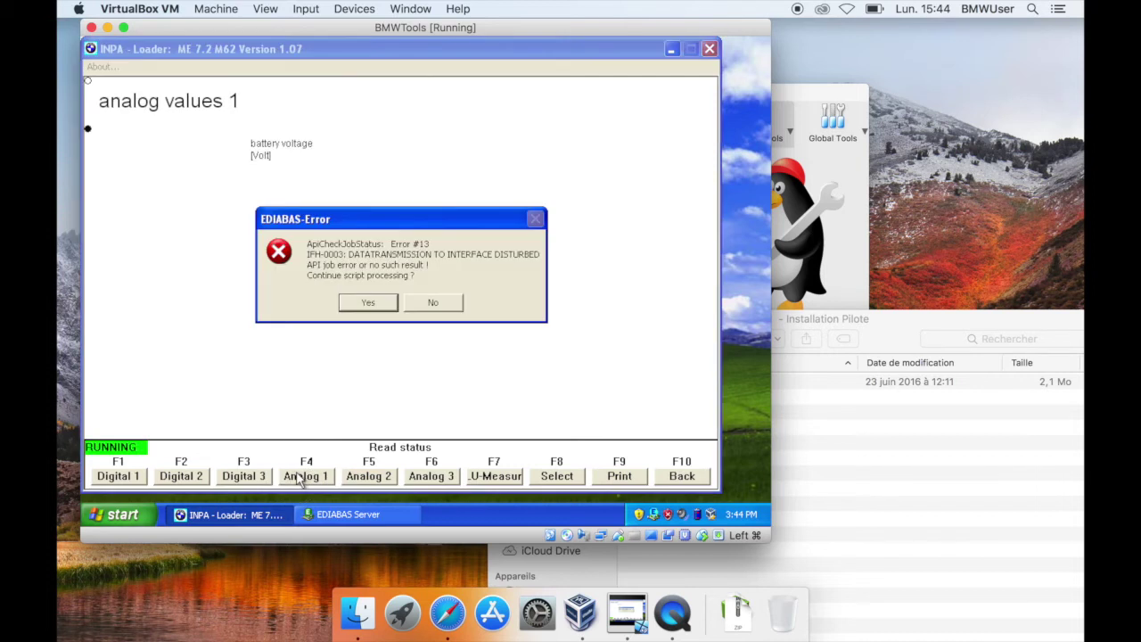
click(455, 305)
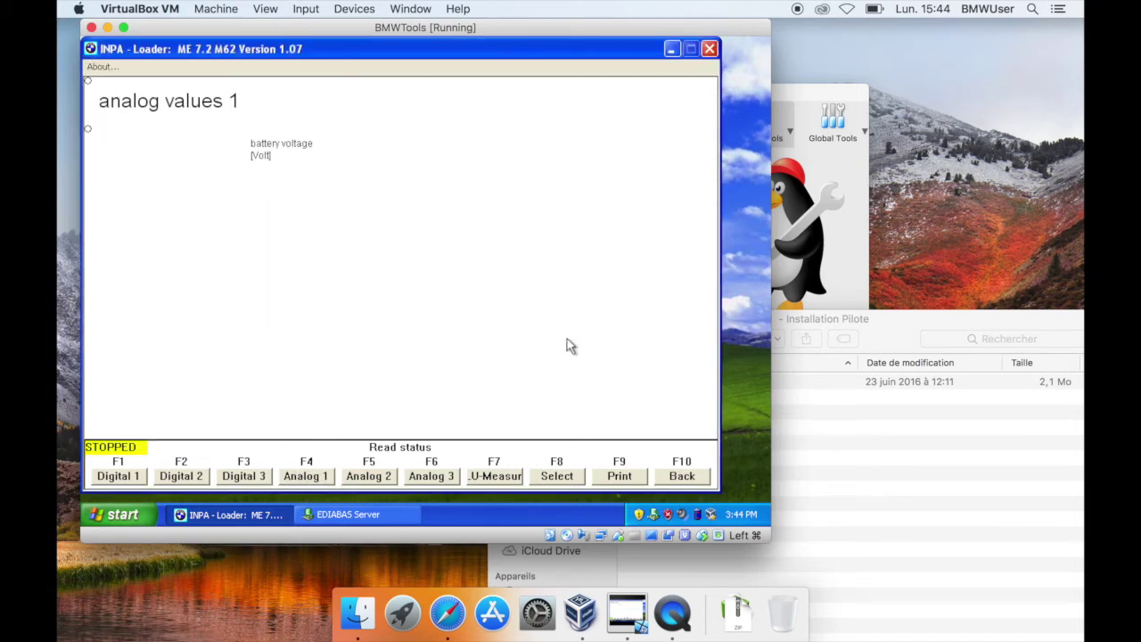
Step: Leave the status readings, declining to continue script processing, and close INPA
click(688, 482)
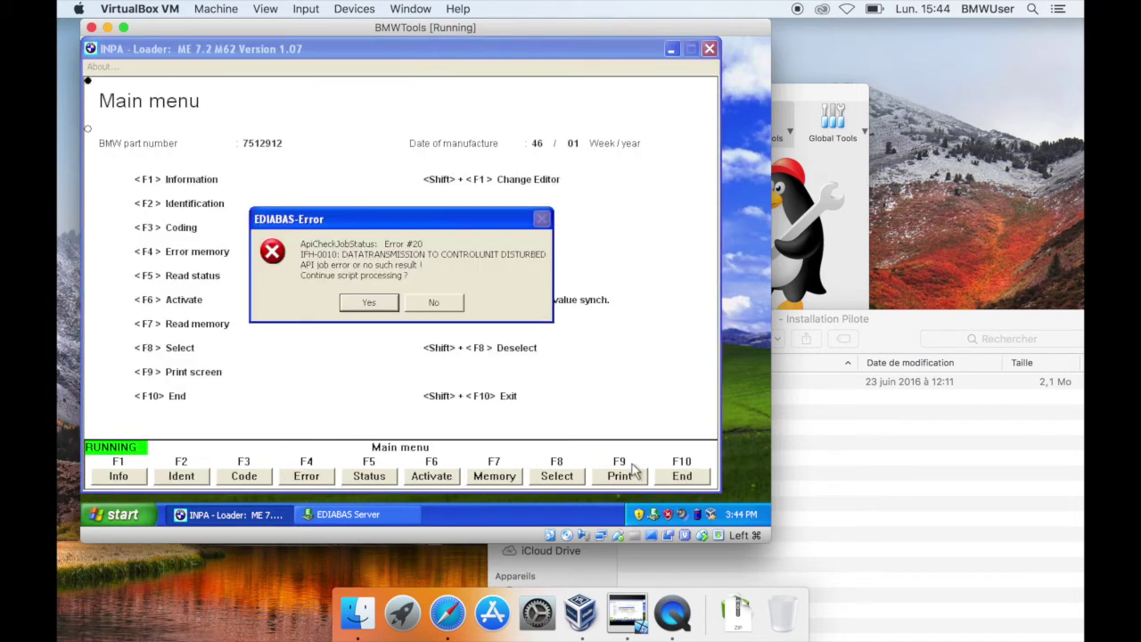
click(435, 303)
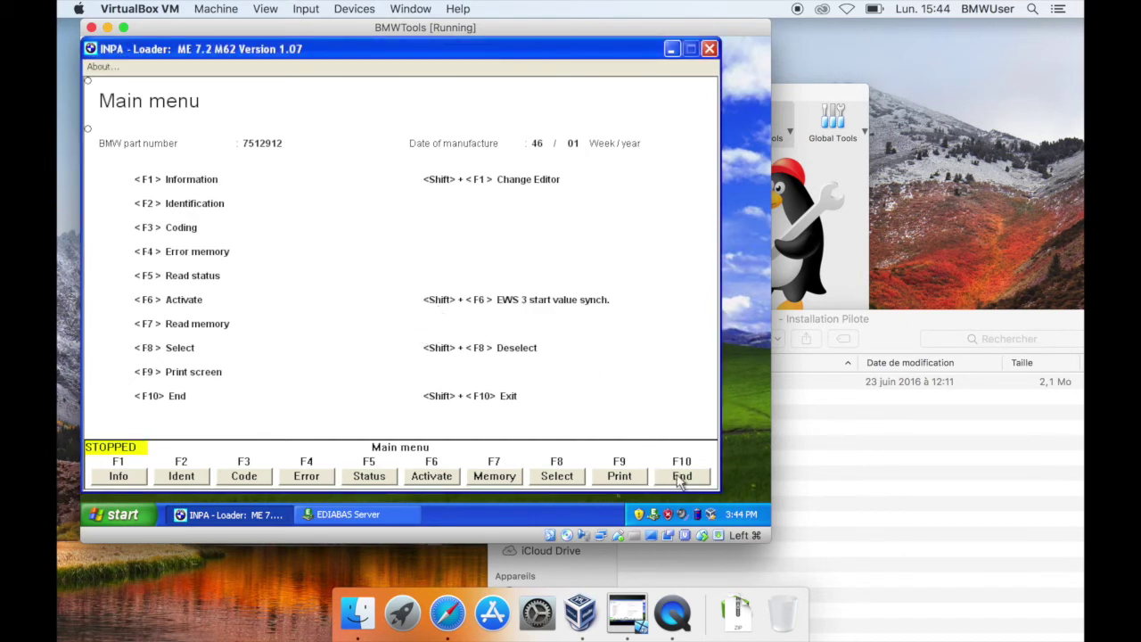
click(710, 50)
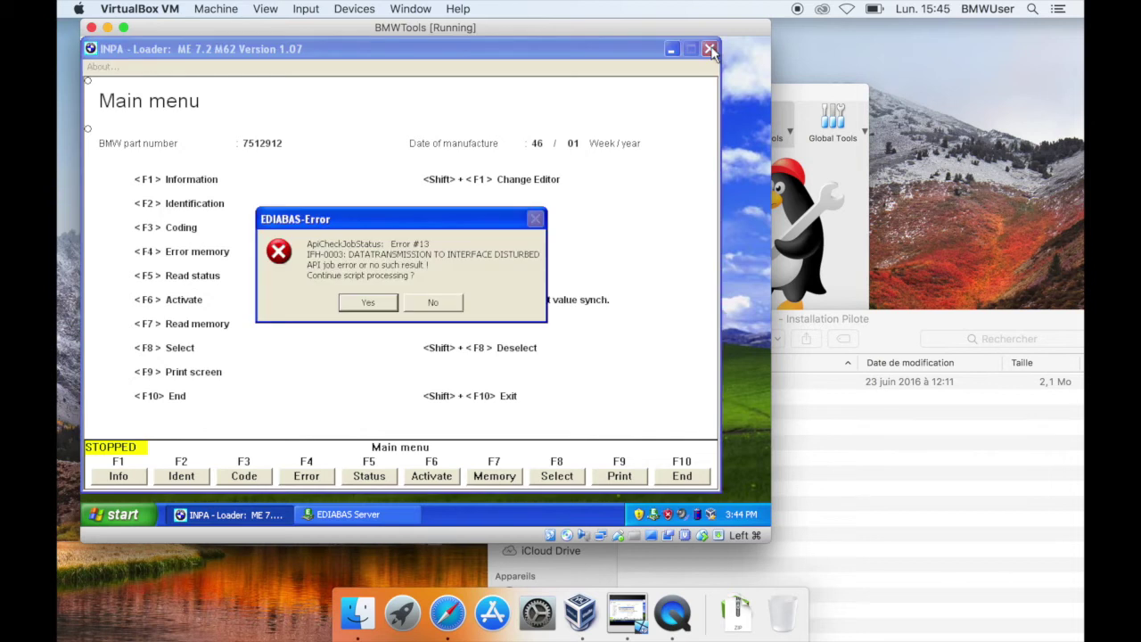
click(429, 302)
click(710, 49)
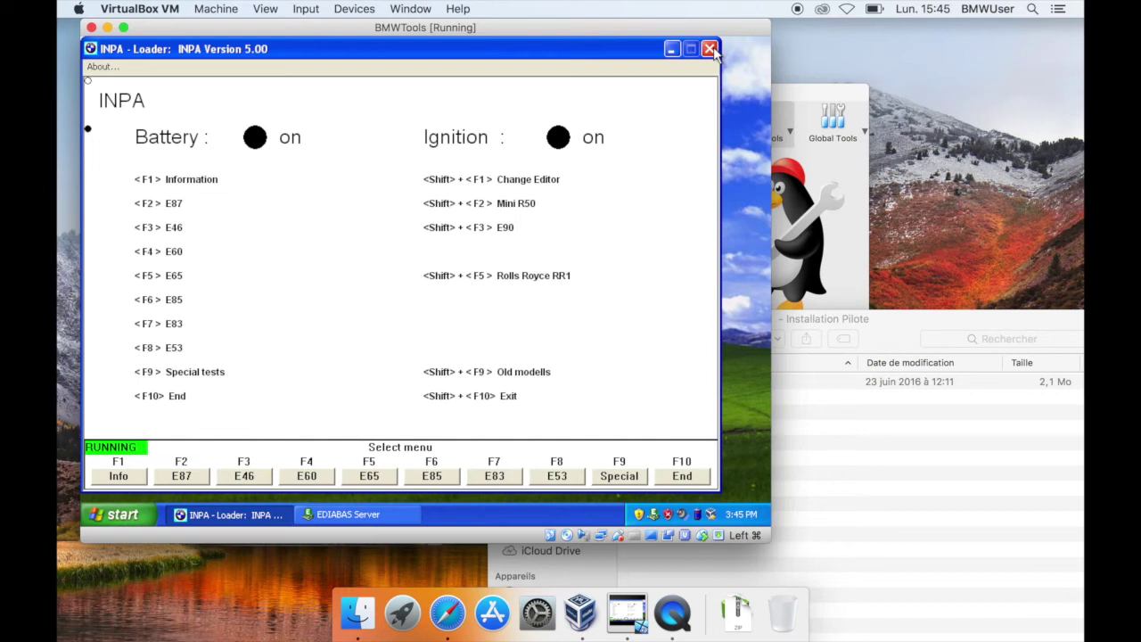
click(358, 296)
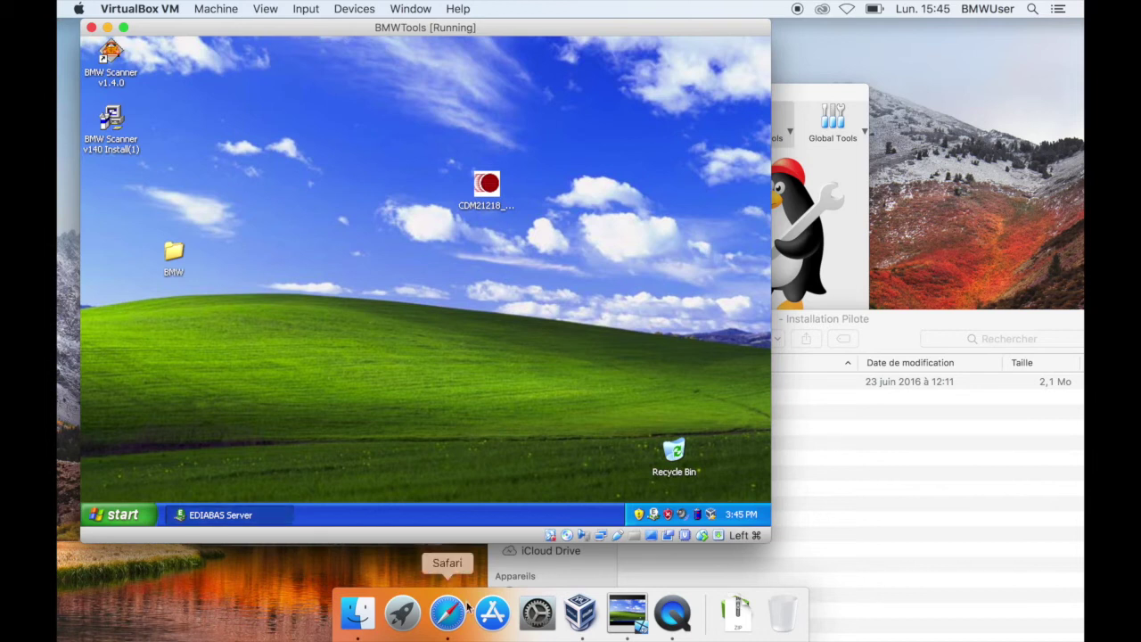
click(665, 615)
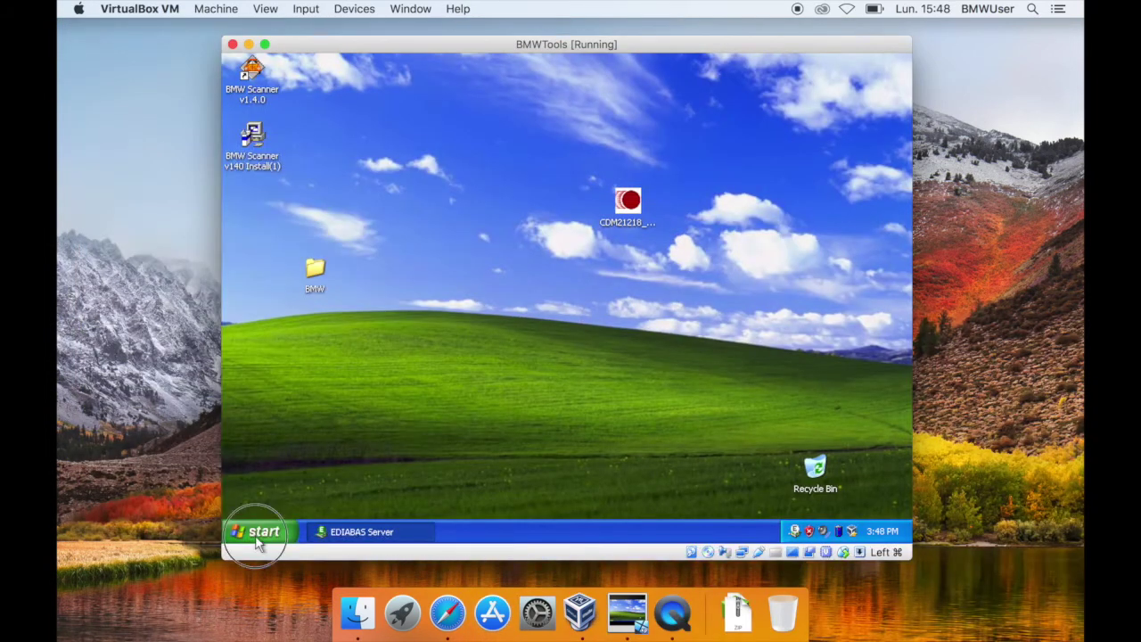
Step: Relaunch INPA and load the ME 7.2 for M62 MJ 99 engine script for the E53
click(257, 537)
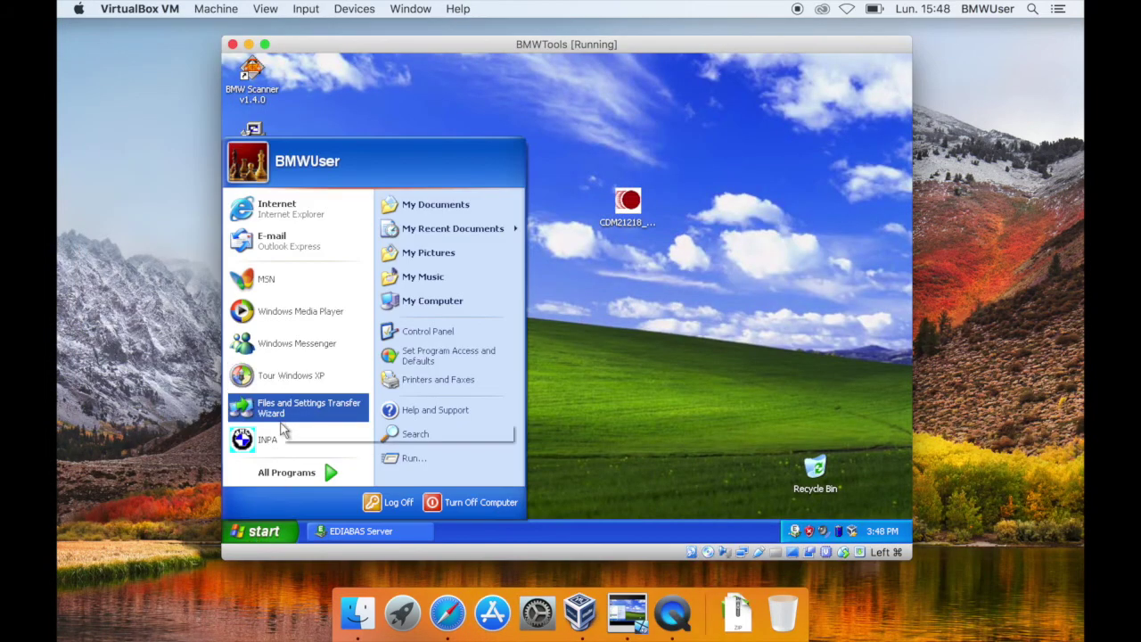
click(293, 438)
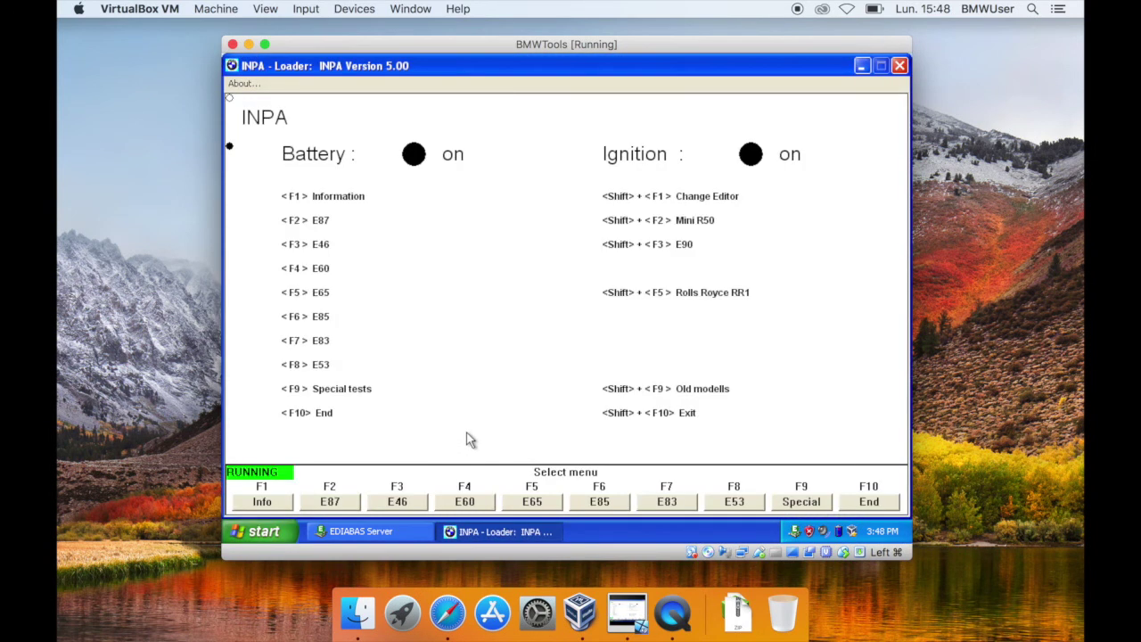
click(732, 502)
click(395, 152)
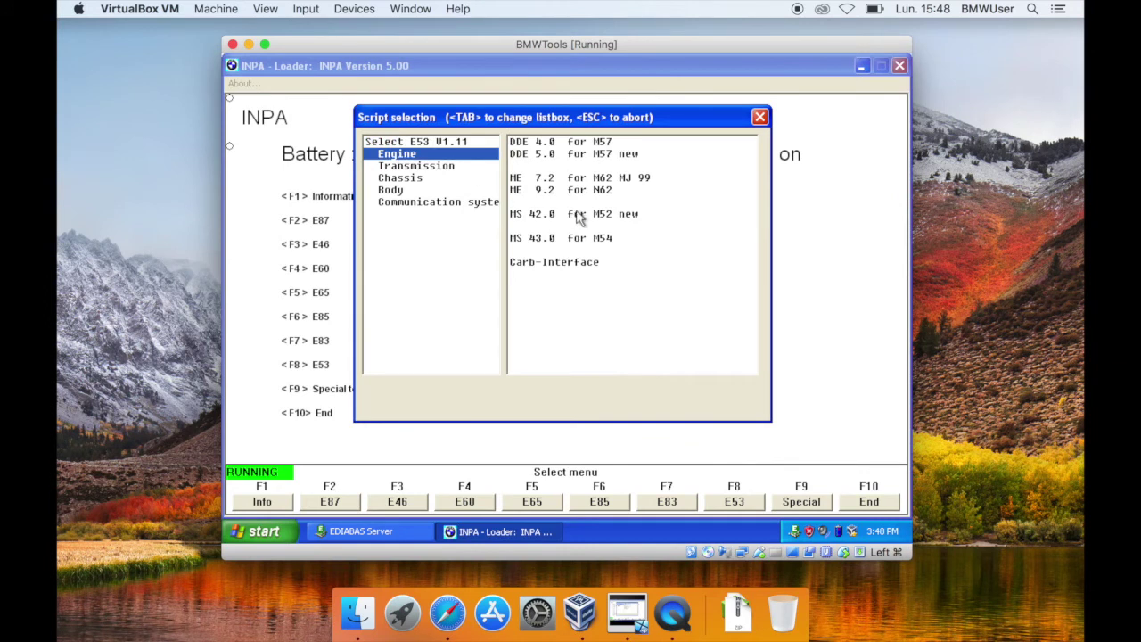
double_click(559, 180)
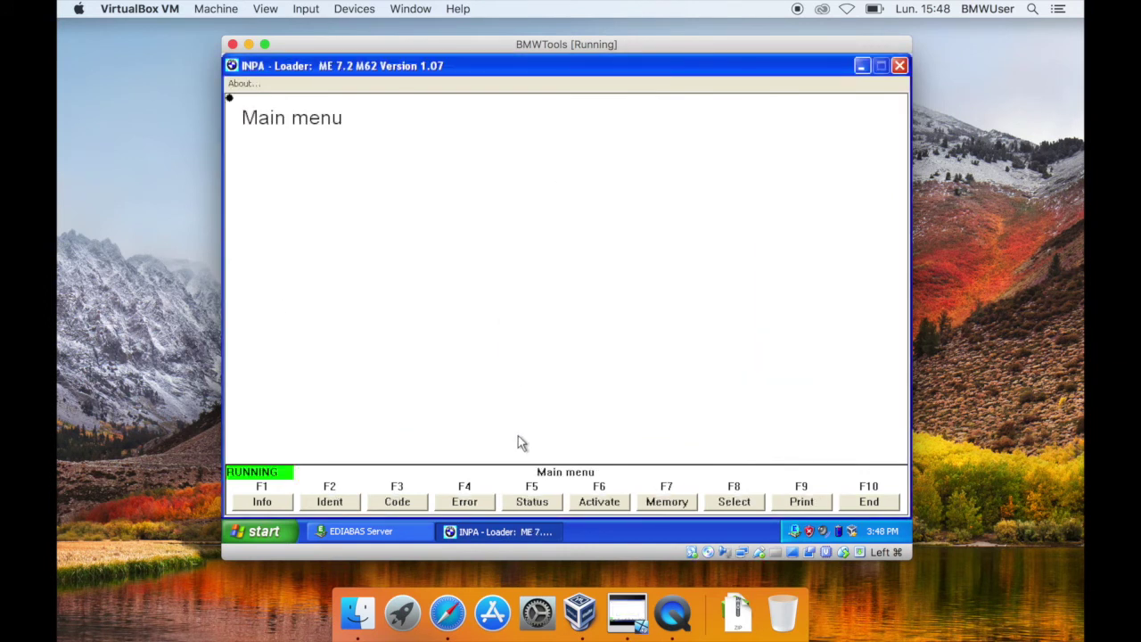
Step: Examine analog values 1, 2 and 3 and the rough-running cylinder readings, ending back at the main menu
click(527, 503)
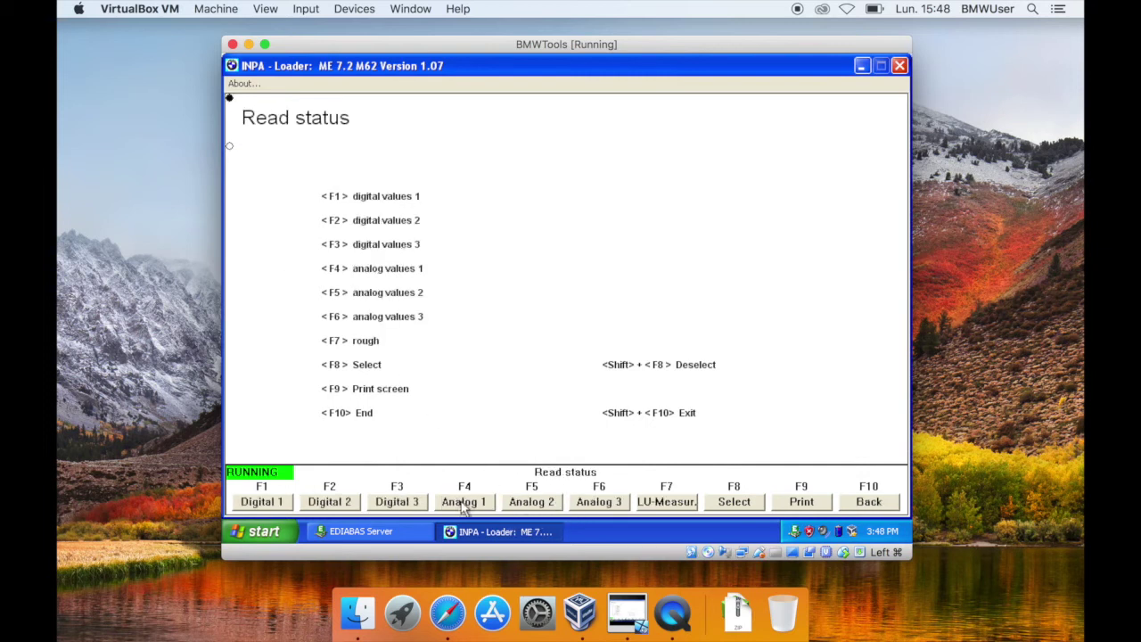
click(481, 503)
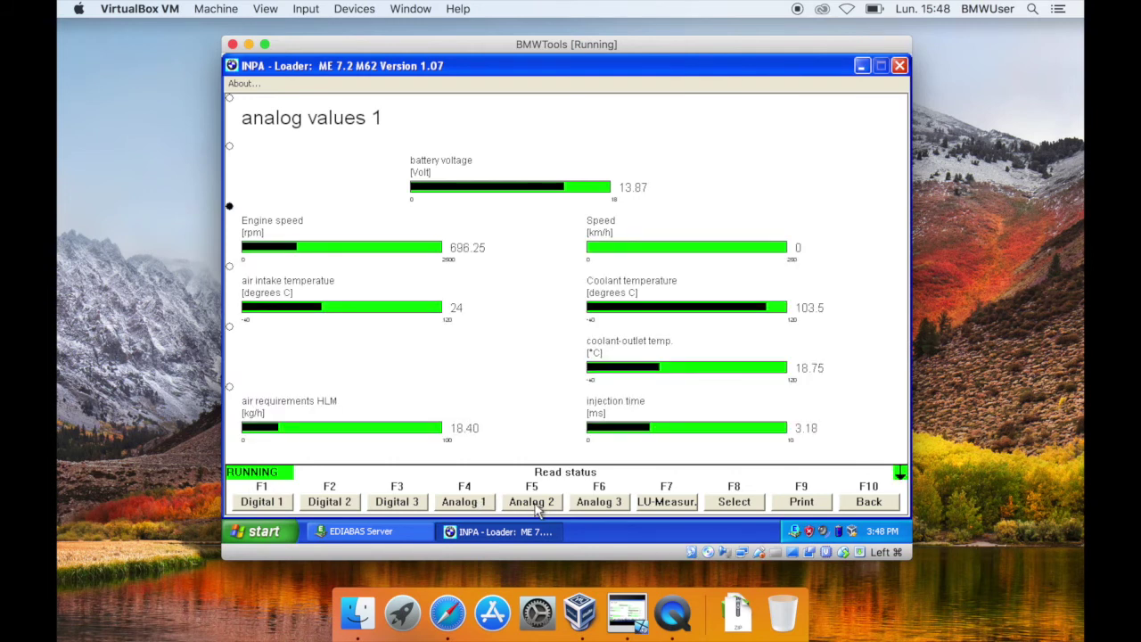
click(533, 503)
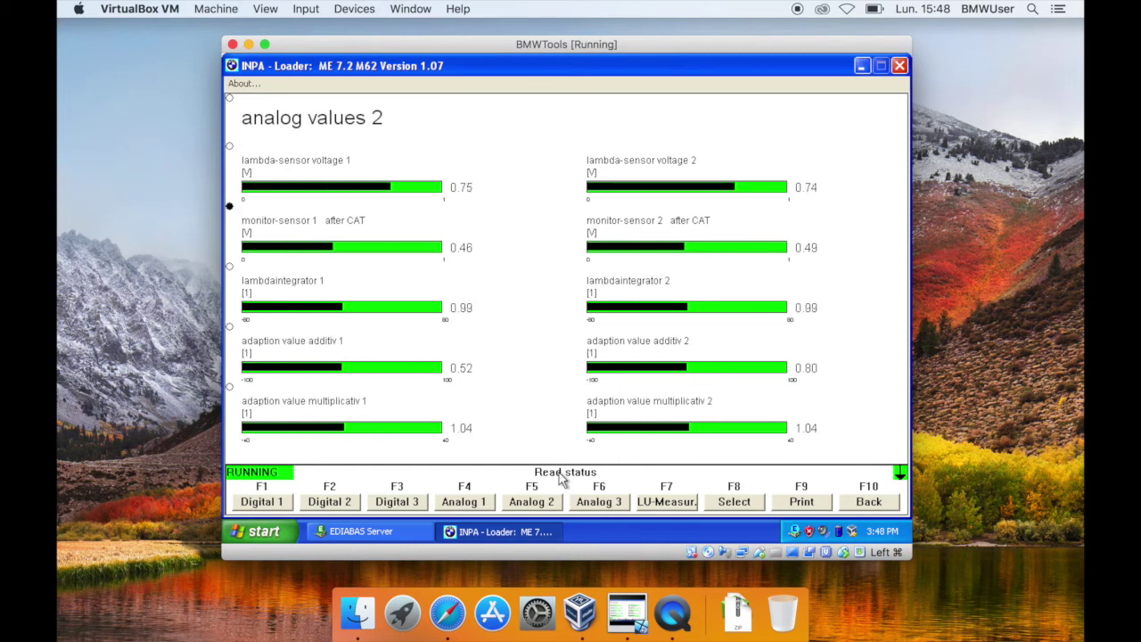
click(615, 505)
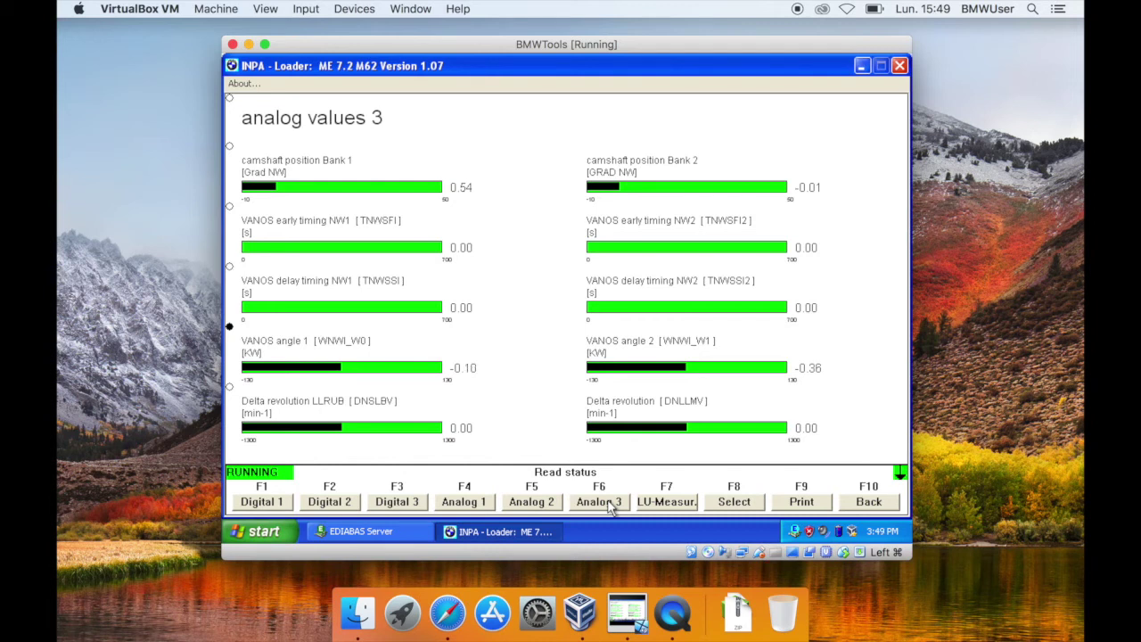
click(665, 502)
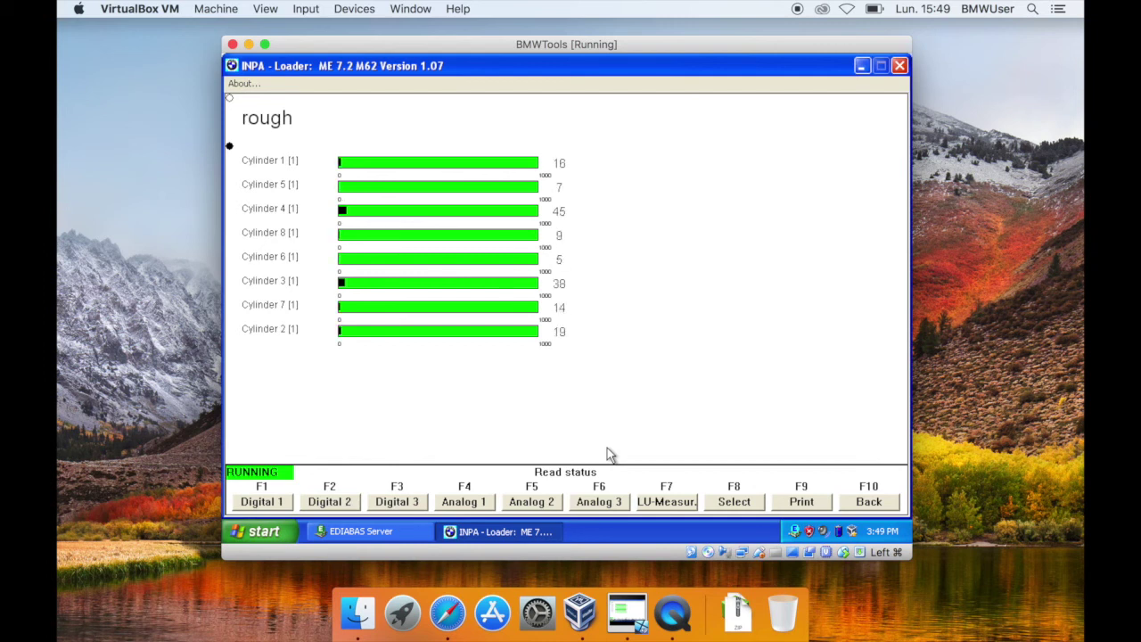
click(868, 502)
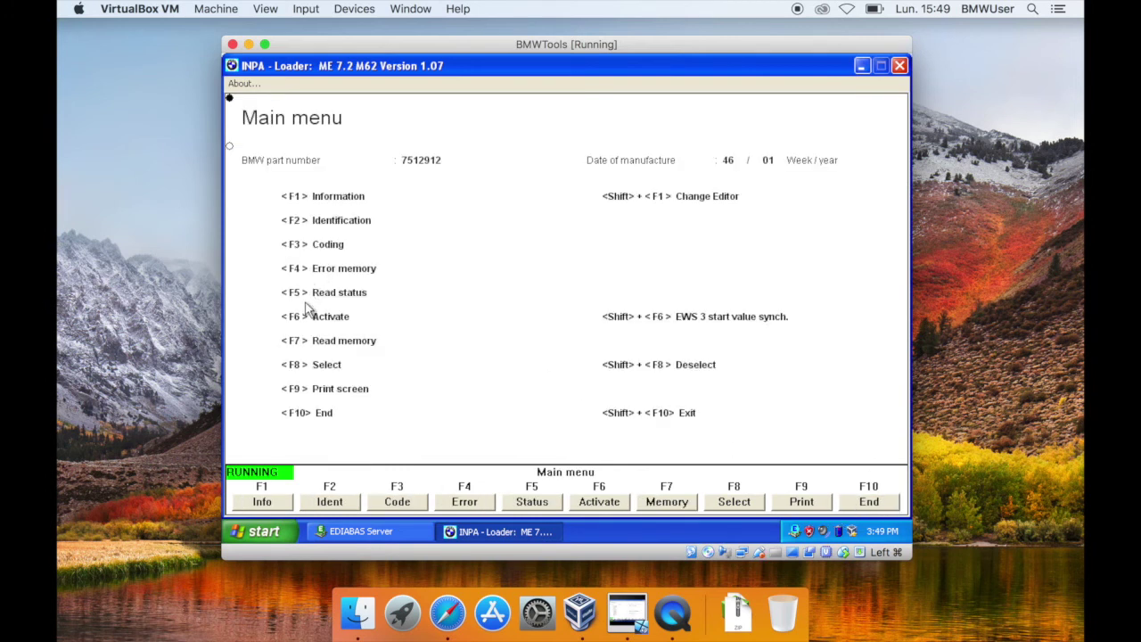
Step: Erase the engine's adaptation values from the error memory functions and return to the main menu
click(457, 505)
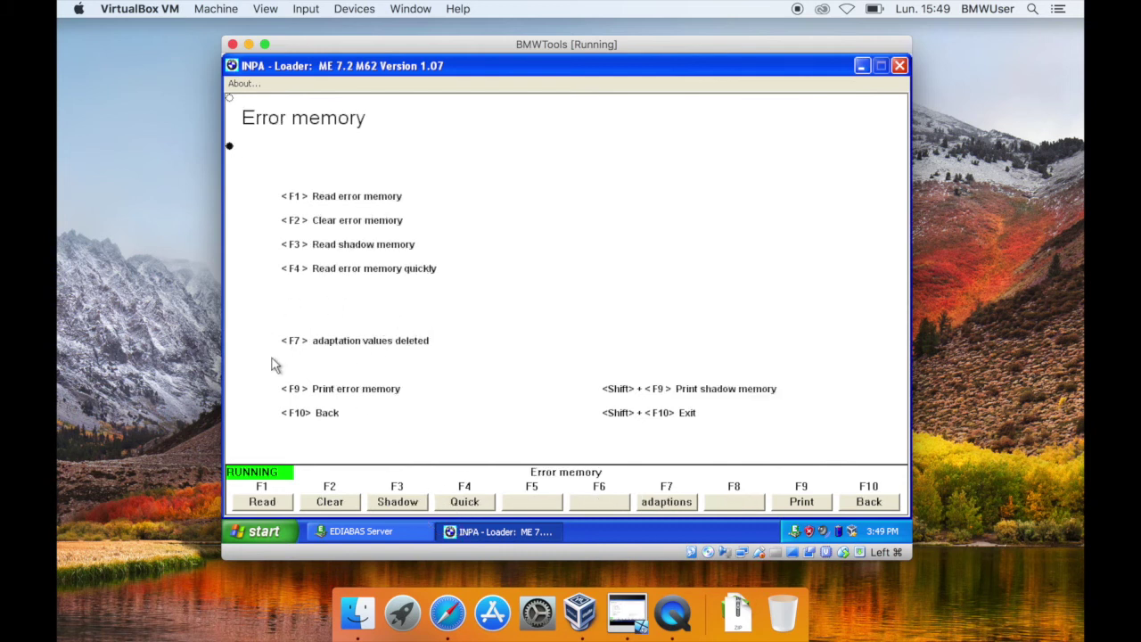
click(660, 504)
click(660, 504)
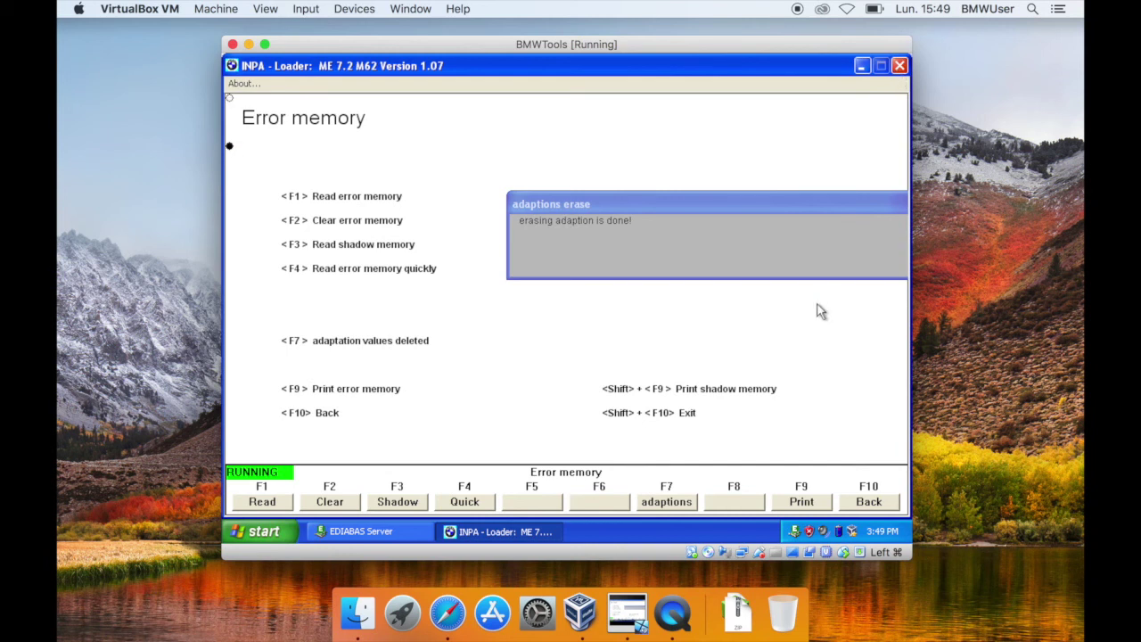
click(863, 504)
click(590, 198)
key(F10)
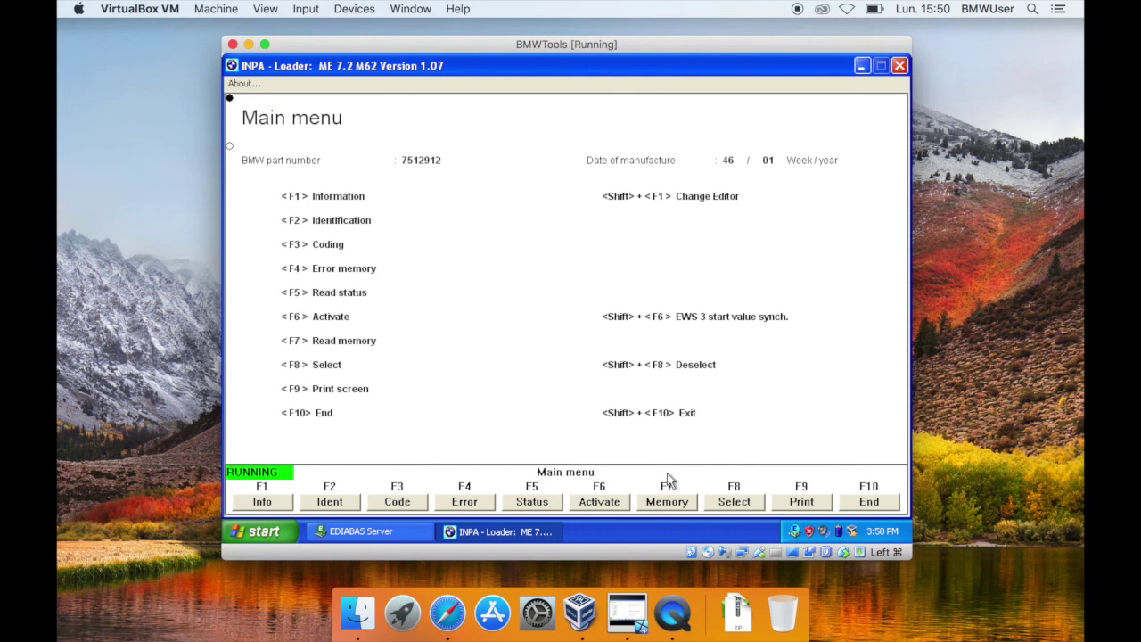
Step: End the ME 7.2 engine script and open the special tests from the vehicle selection screen
click(873, 502)
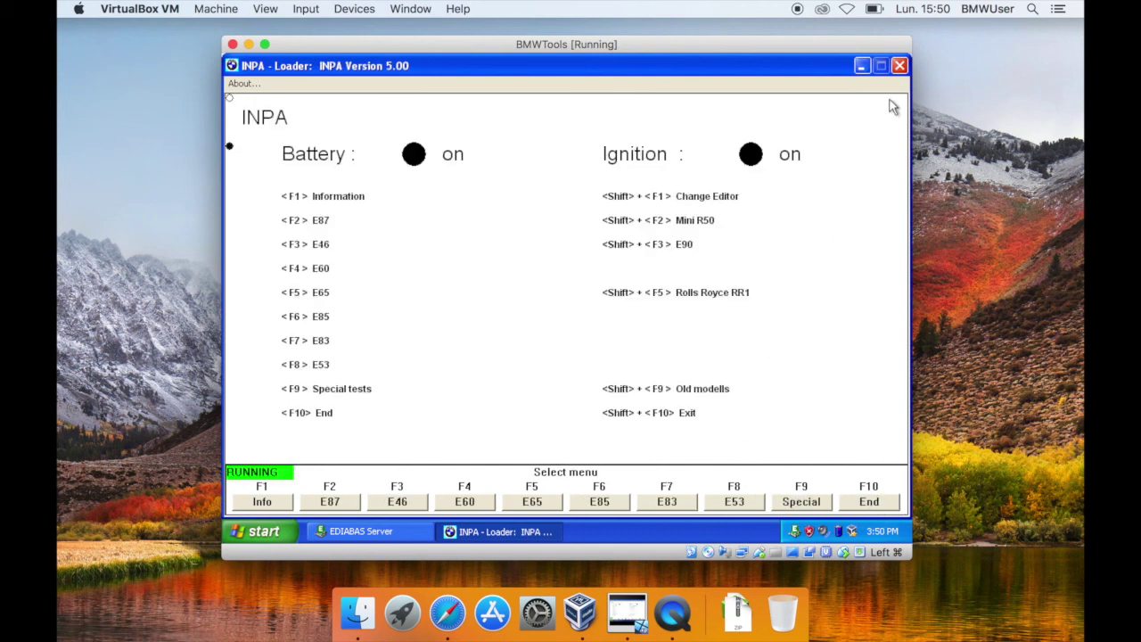
click(786, 504)
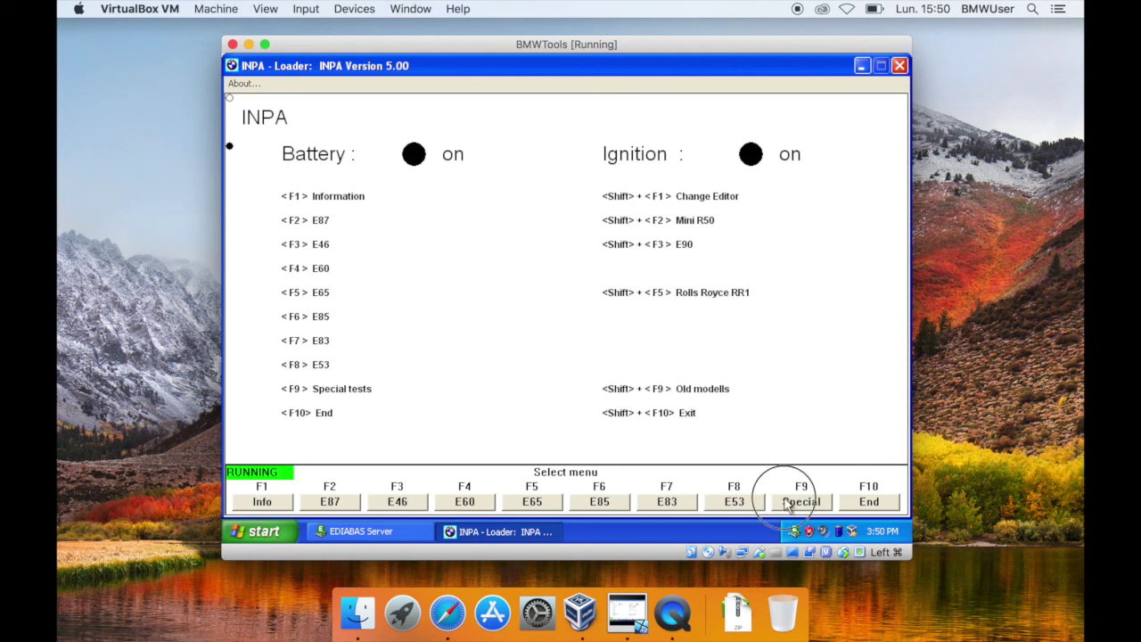